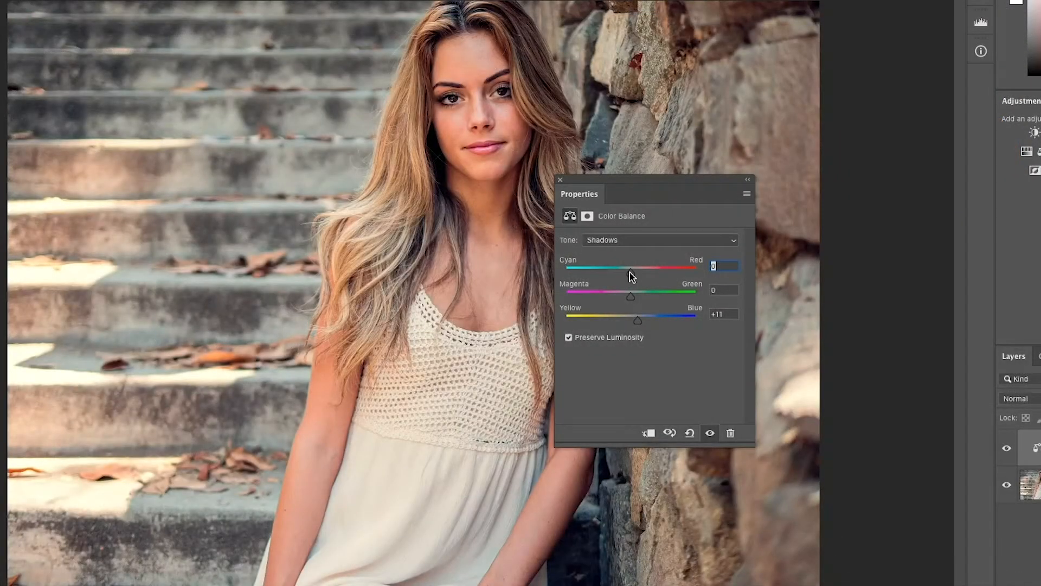
Shift the shadows slightly toward cyan in the Color Balance adjustment
drag(630, 274, 623, 274)
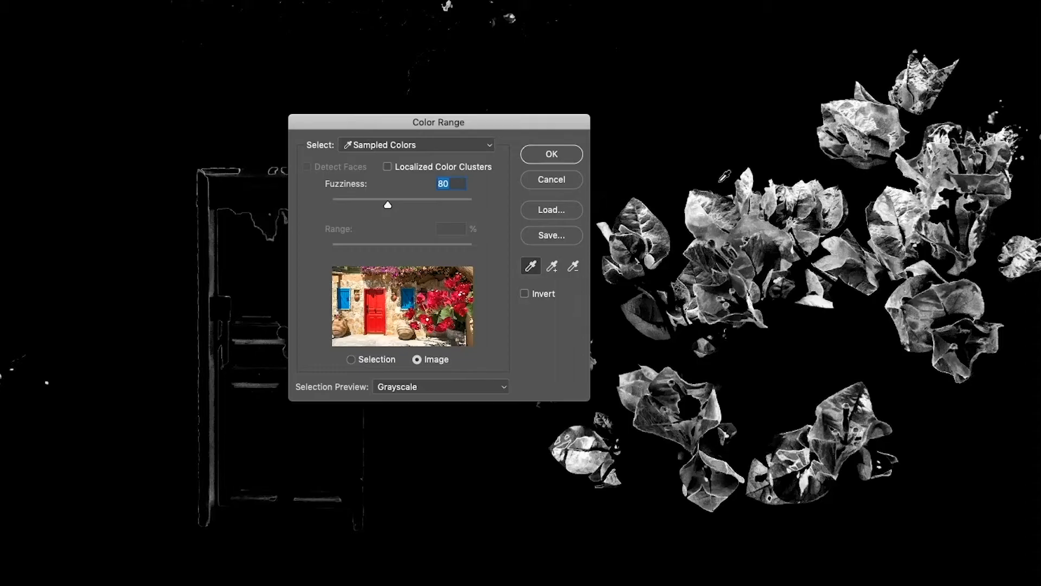
Extend the Color Range selection by sampling additional tones from the flower petals
shift+click(713, 204)
shift+click(624, 222)
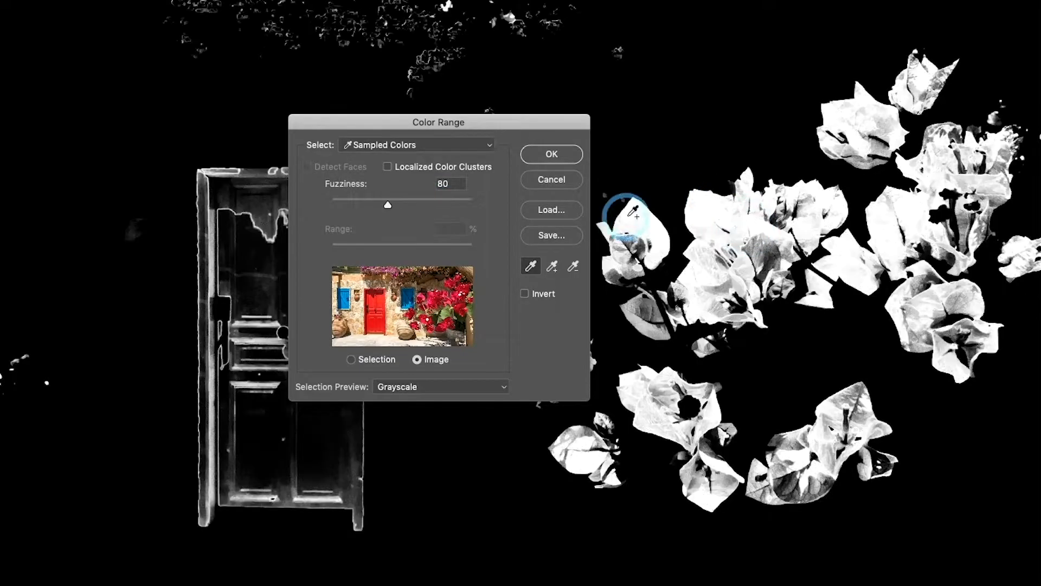
shift+click(641, 234)
shift+click(728, 283)
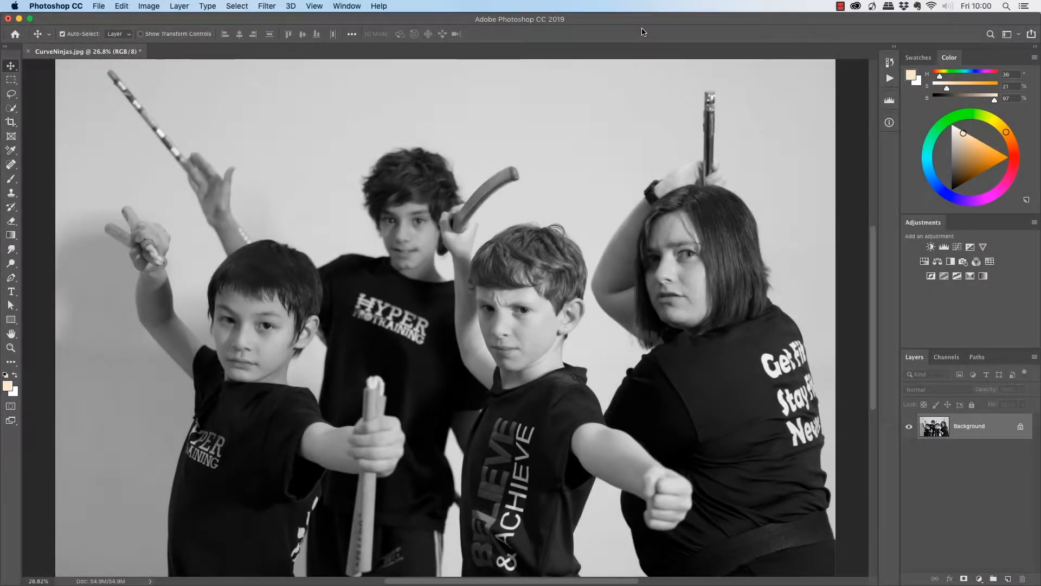
Open Curves as a direct image adjustment to view its settings, and cancel it
click(148, 10)
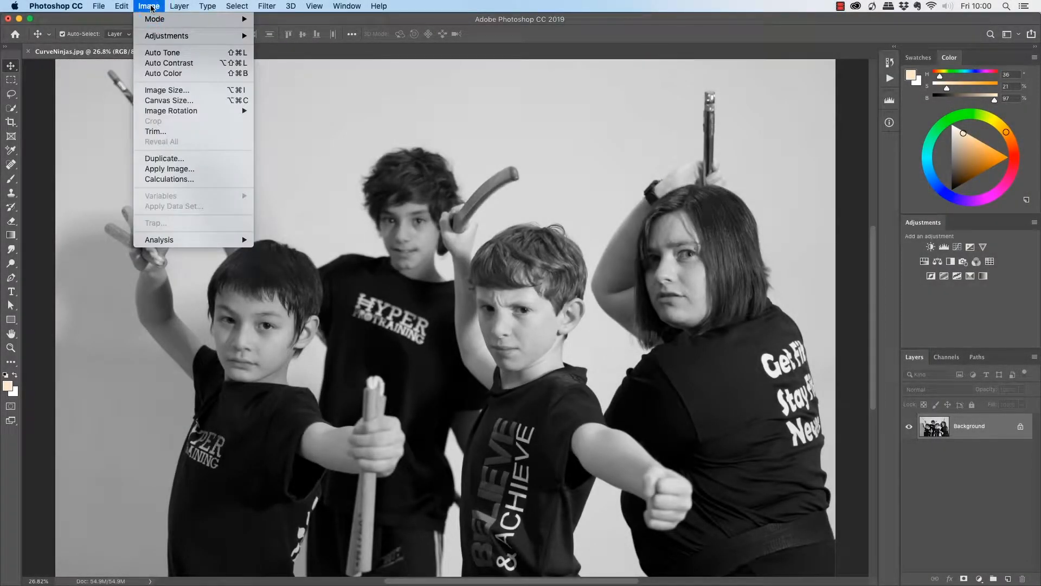
mouse_move(152, 39)
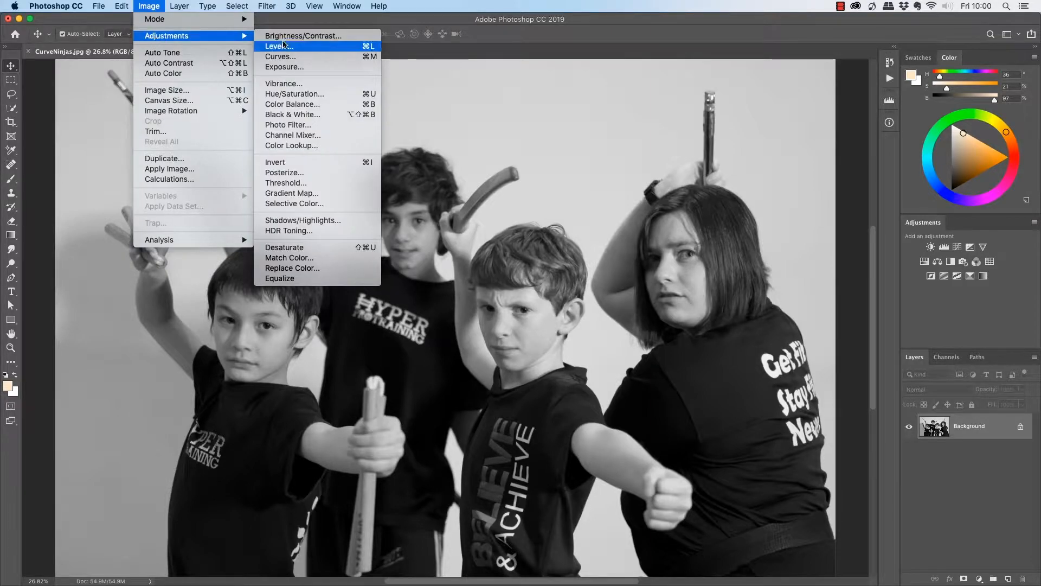
click(300, 57)
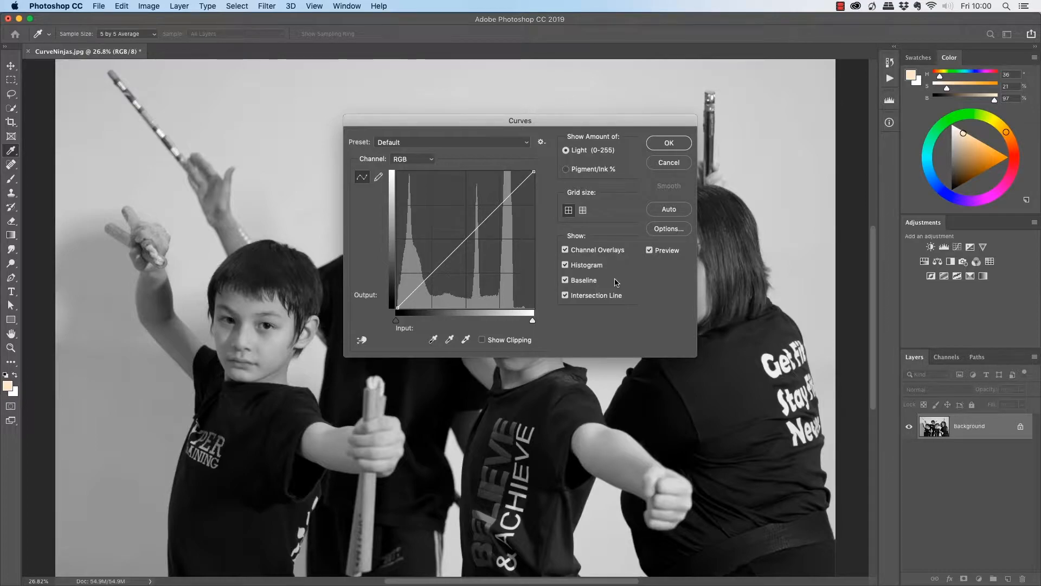
click(670, 165)
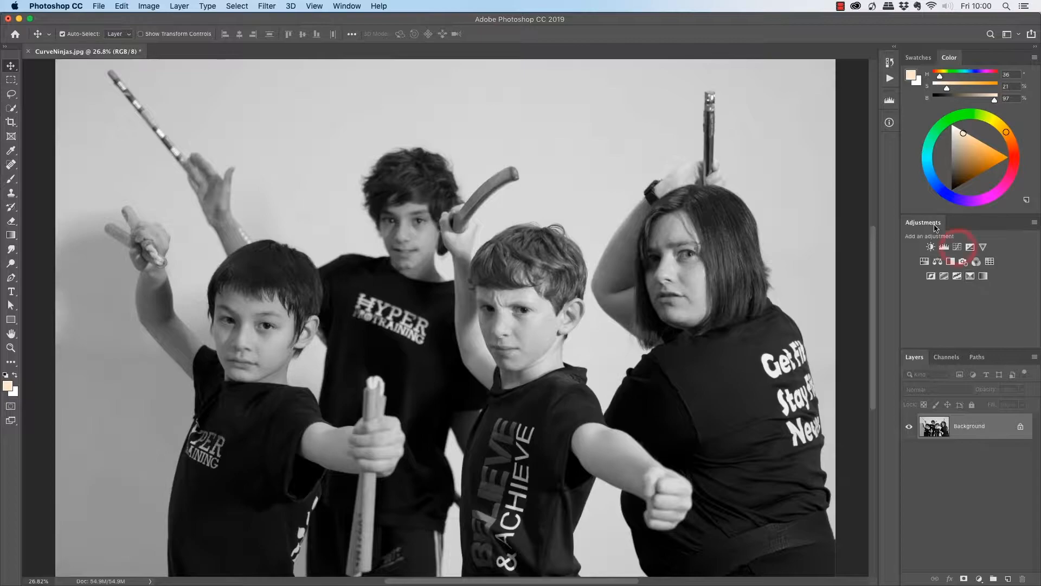
Add a Curves adjustment layer above the Background layer and close its settings panel
click(957, 247)
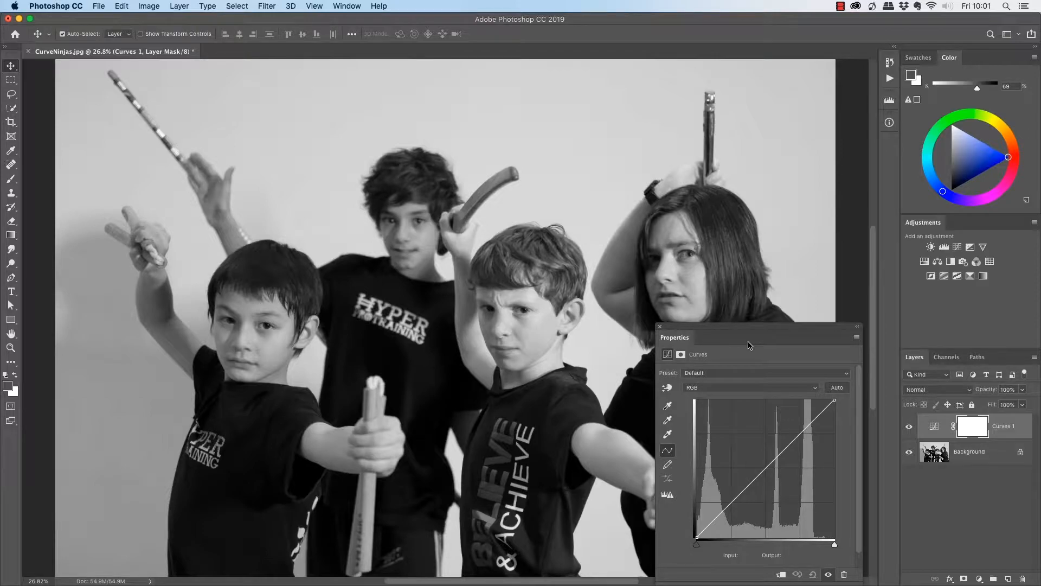
click(661, 329)
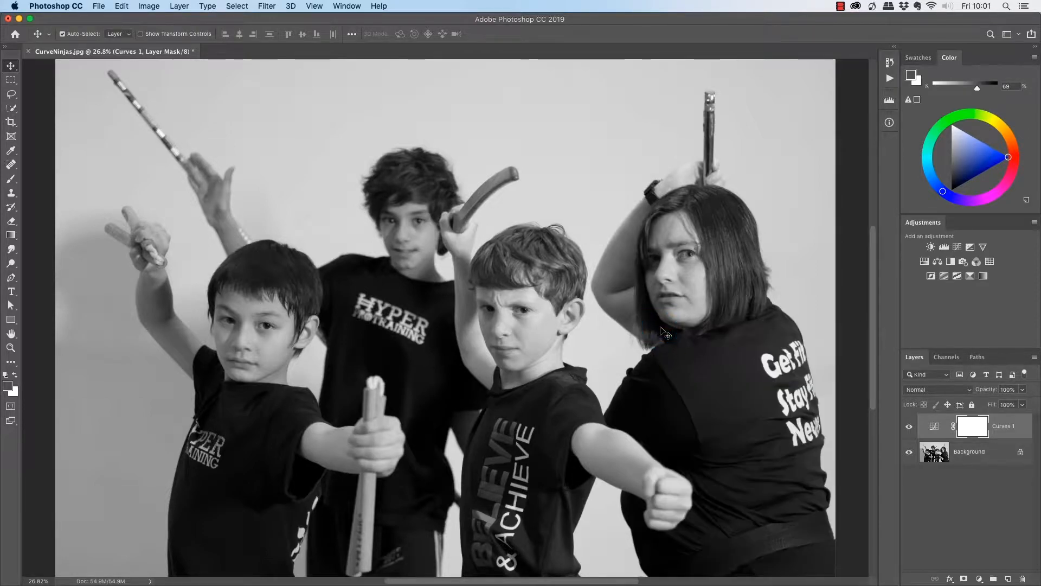
Convert the Background layer to a Smart Object
click(969, 453)
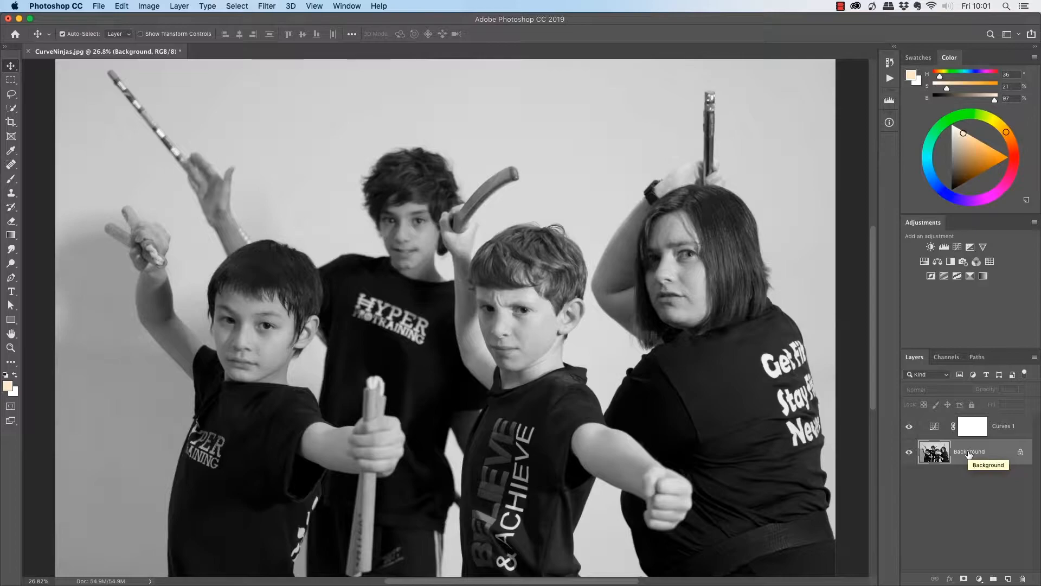
right_click(969, 454)
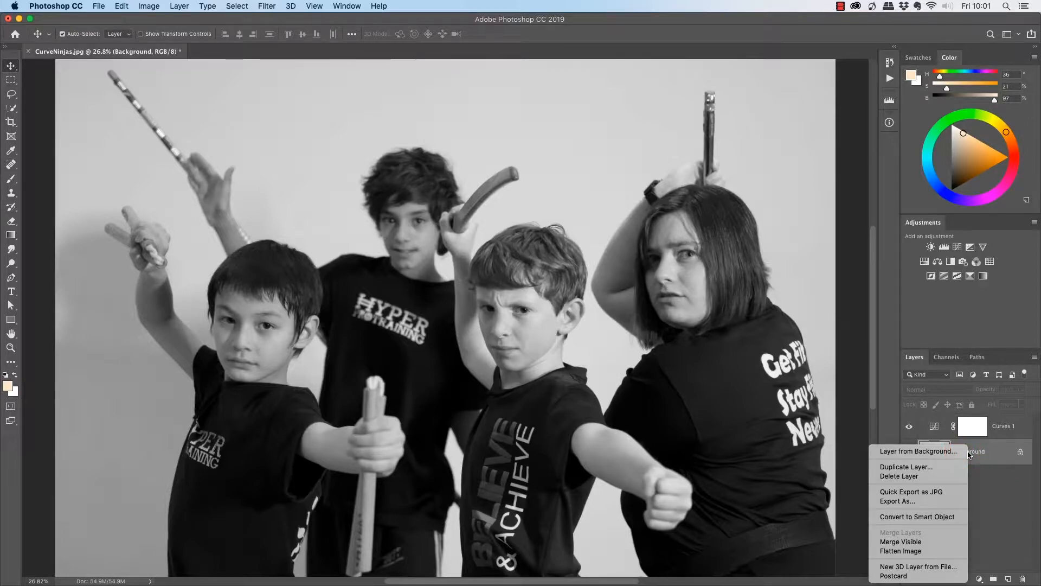
click(942, 516)
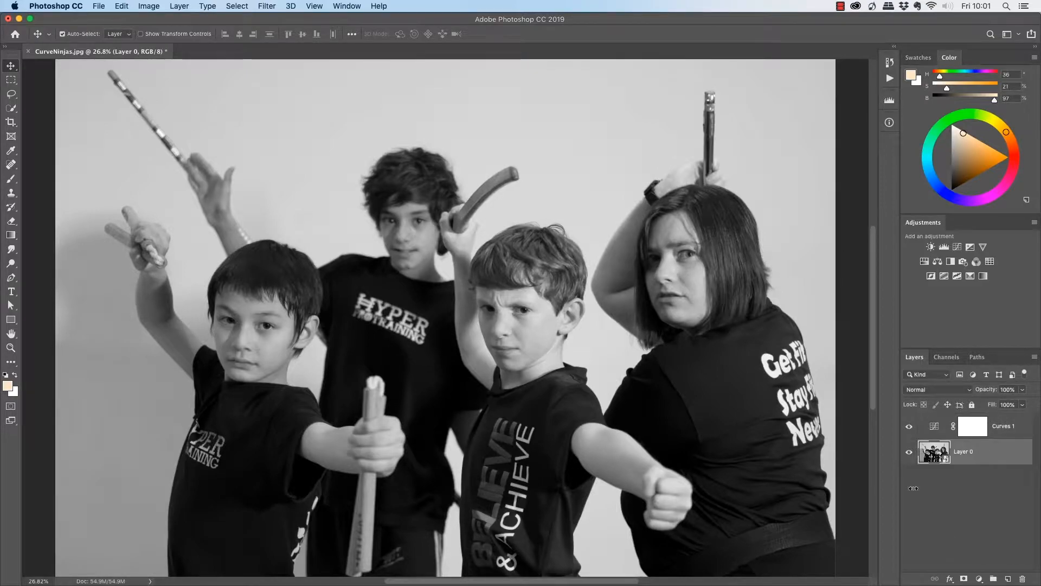
Open the Camera Raw Filter on the Smart Object layer and view its Tone Curve settings
click(267, 6)
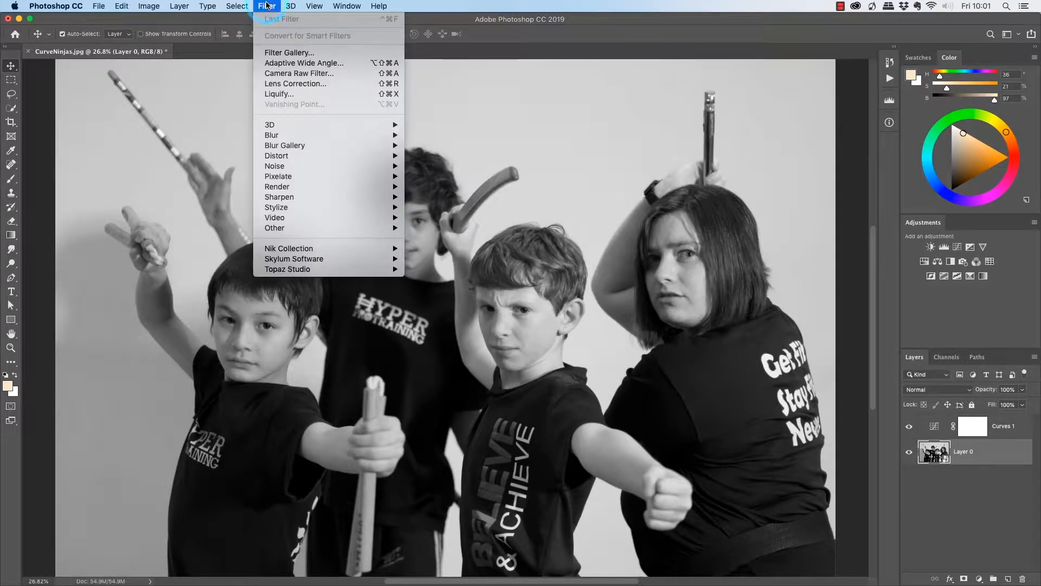
click(298, 80)
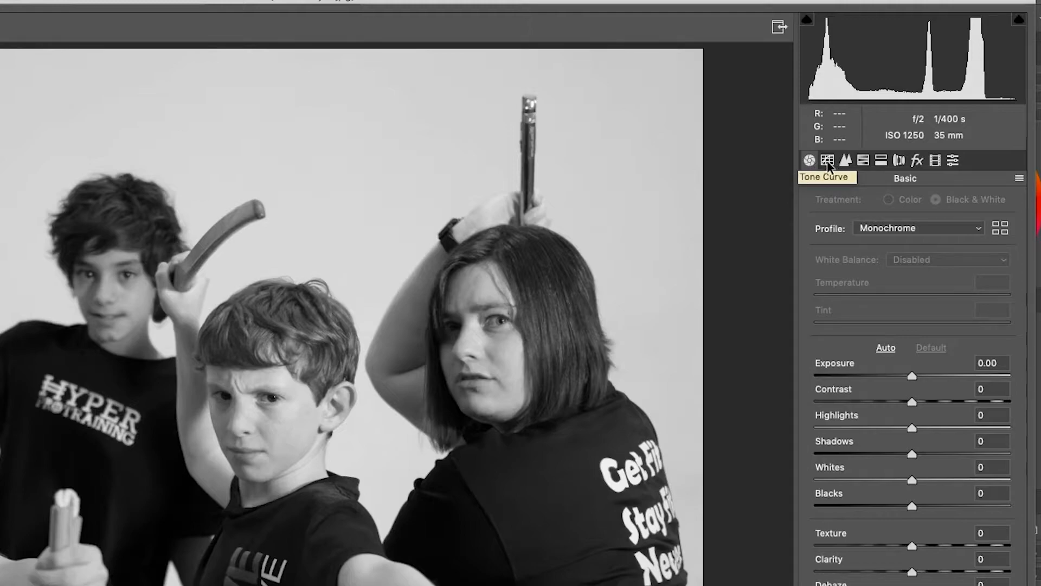
click(828, 161)
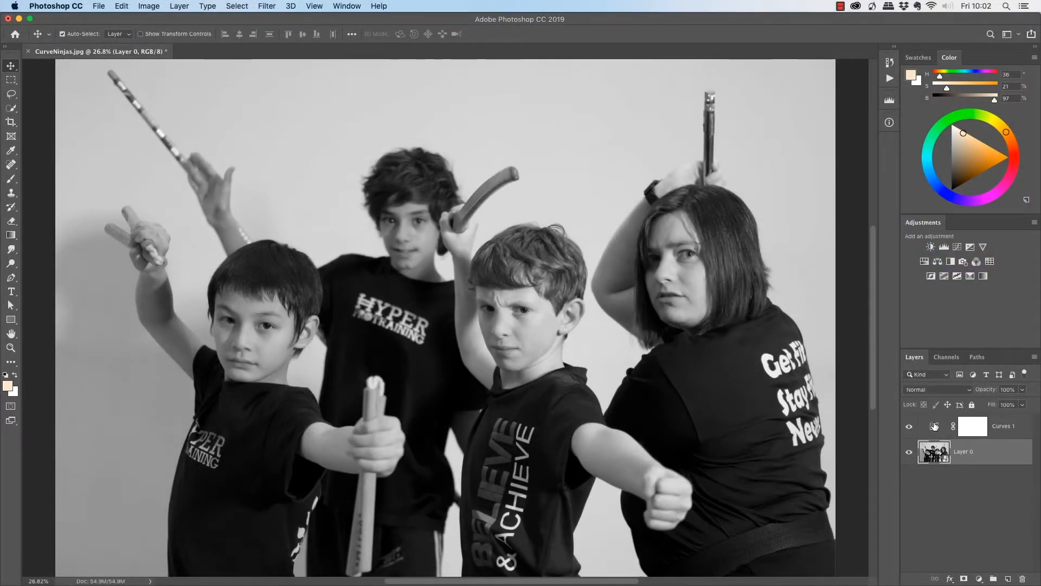
Open the Curves adjustment layer's settings and resize the panel so the graph is large
click(934, 425)
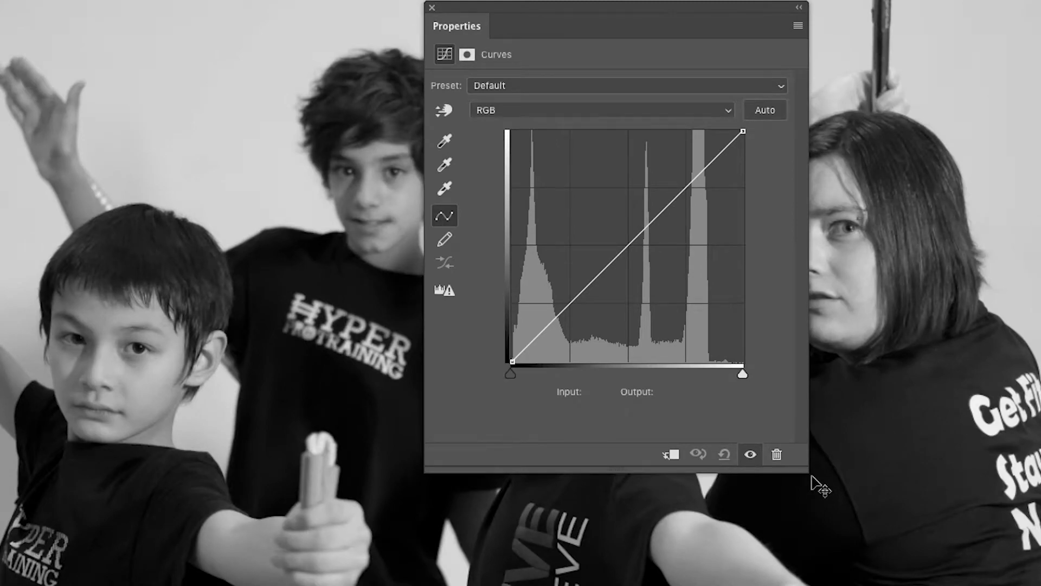
drag(801, 471, 605, 282)
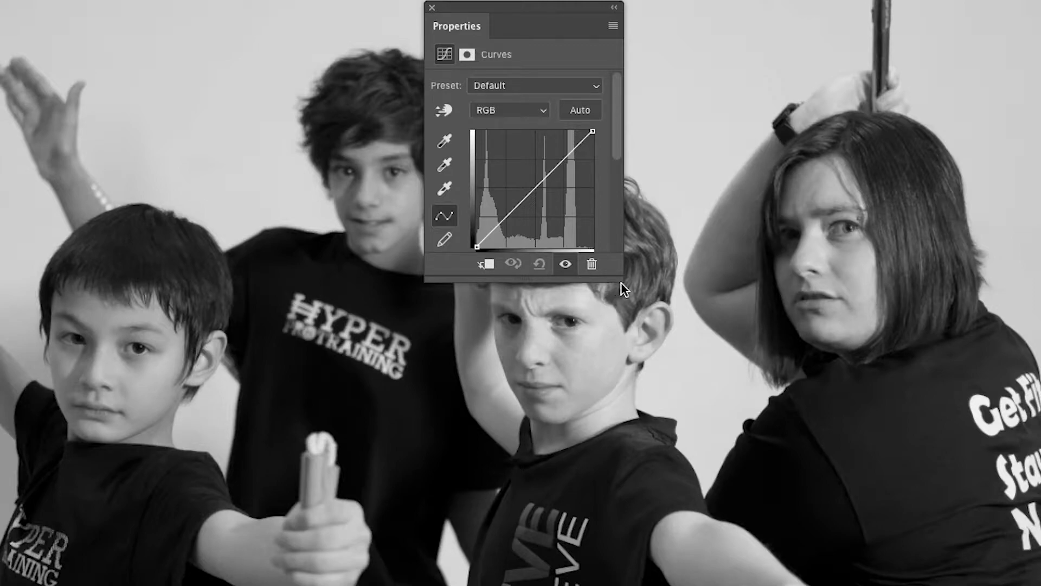
drag(622, 279, 809, 446)
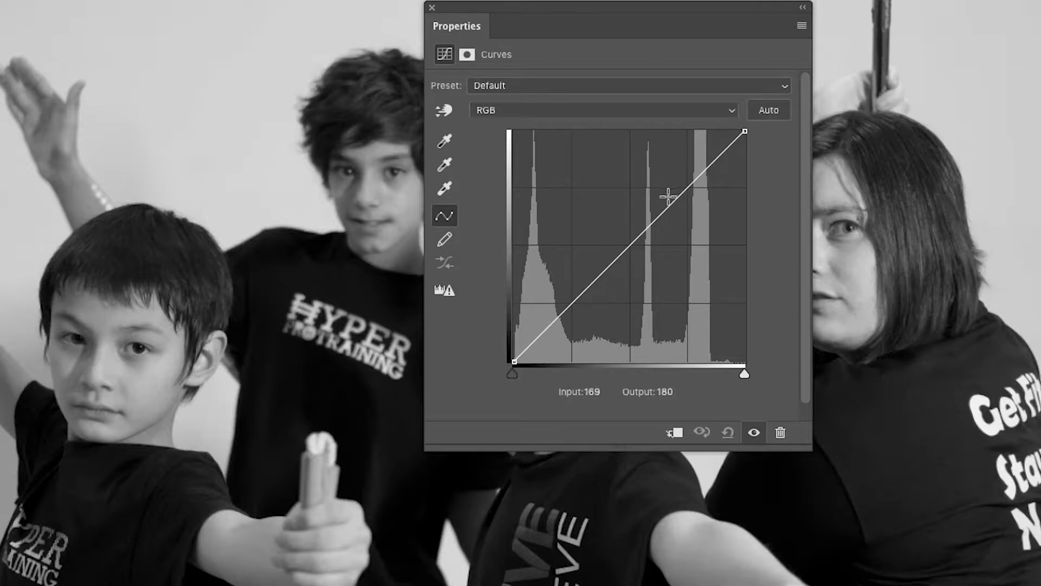
Try brightening with single RGB curve points, input 129 to output 191 and input 92 to output 195, removing each
drag(631, 245, 630, 188)
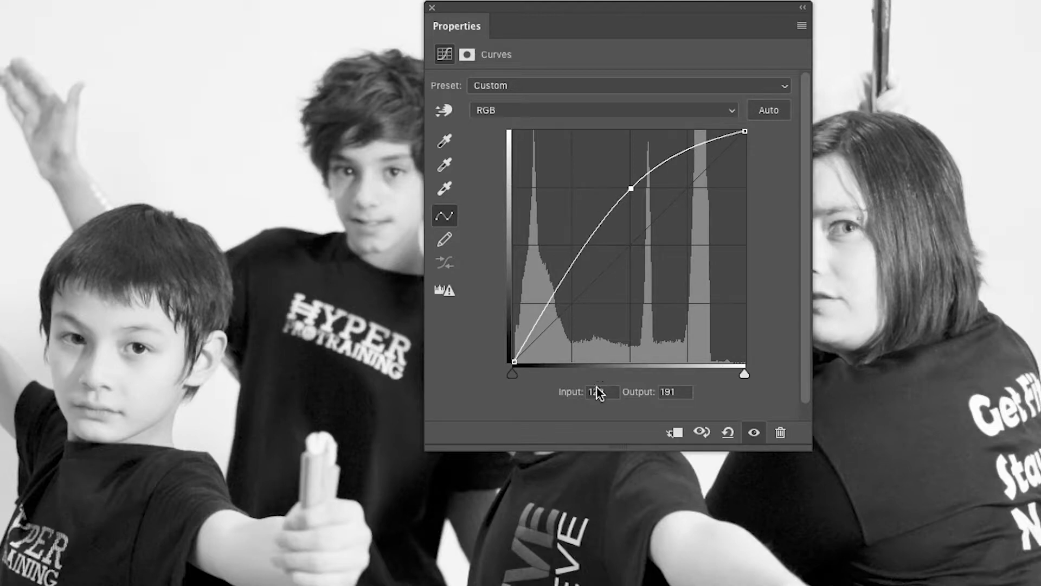
click(572, 364)
click(572, 363)
click(688, 368)
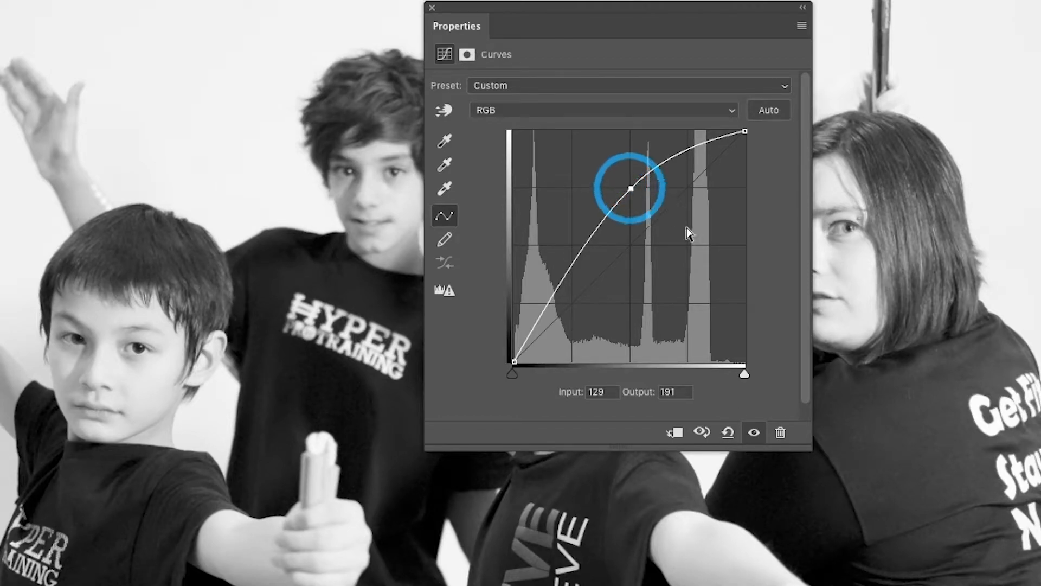
key(Delete)
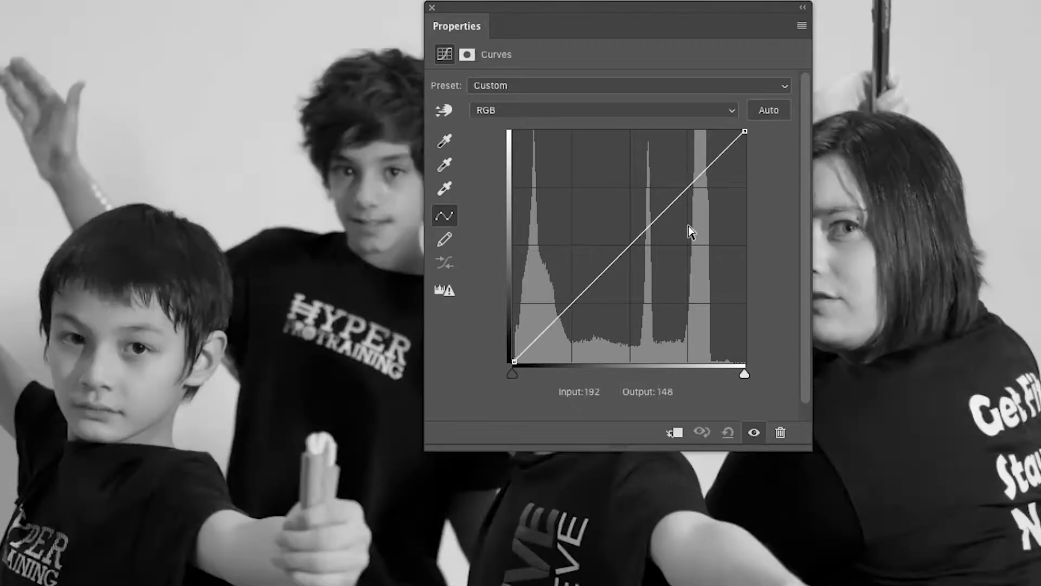
drag(629, 240, 597, 185)
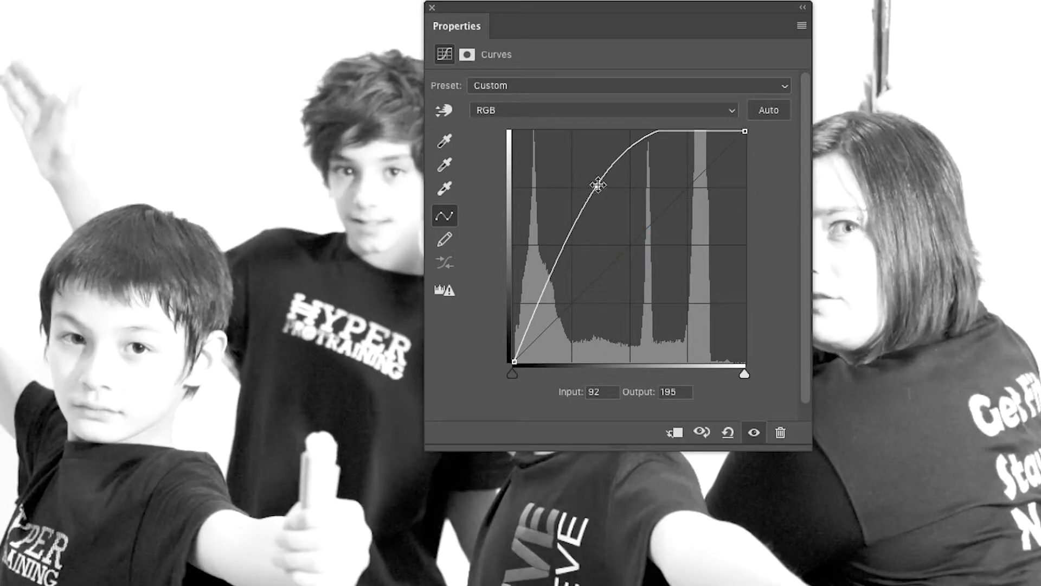
drag(598, 185, 822, 240)
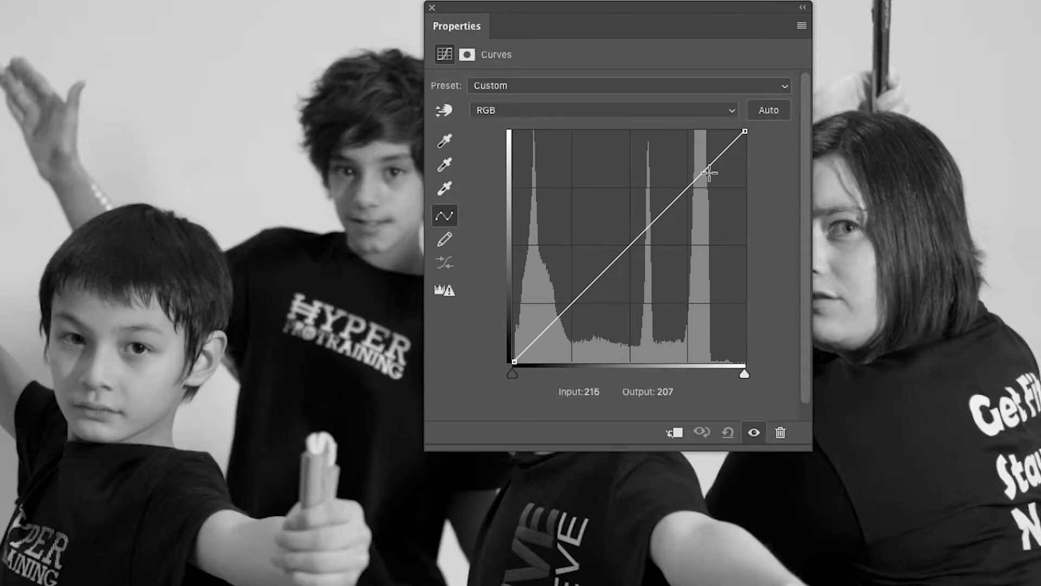
Set the RGB curve's white point to input 220, output 255, and move the settings panel clear of the central figures
drag(745, 131, 712, 130)
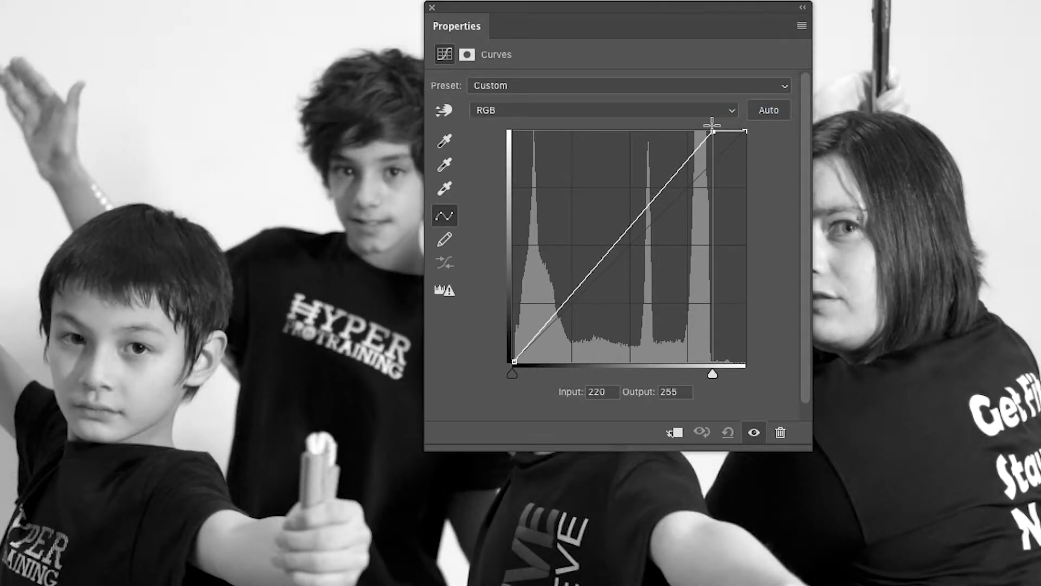
drag(711, 126, 711, 126)
drag(534, 19, 804, 359)
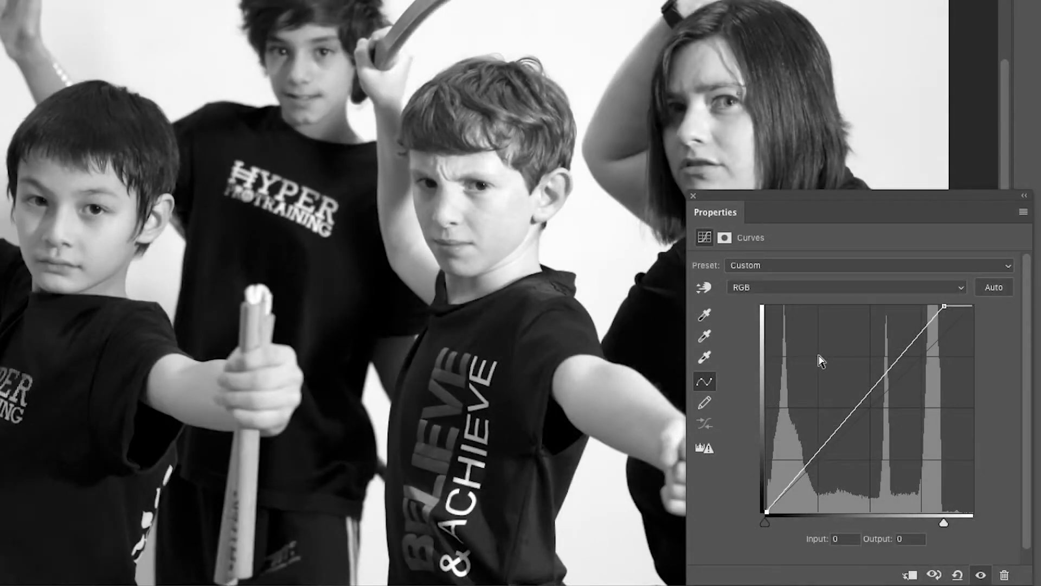
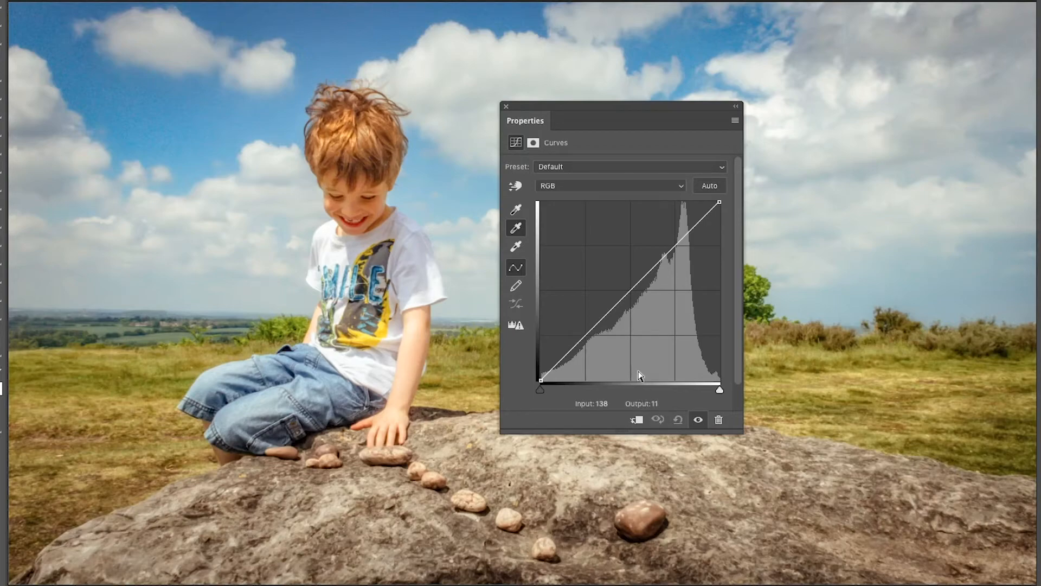
Darken the midtones with an RGB curve point at input 128, output 109, and anchor the shadows at input 61, output 53
click(630, 291)
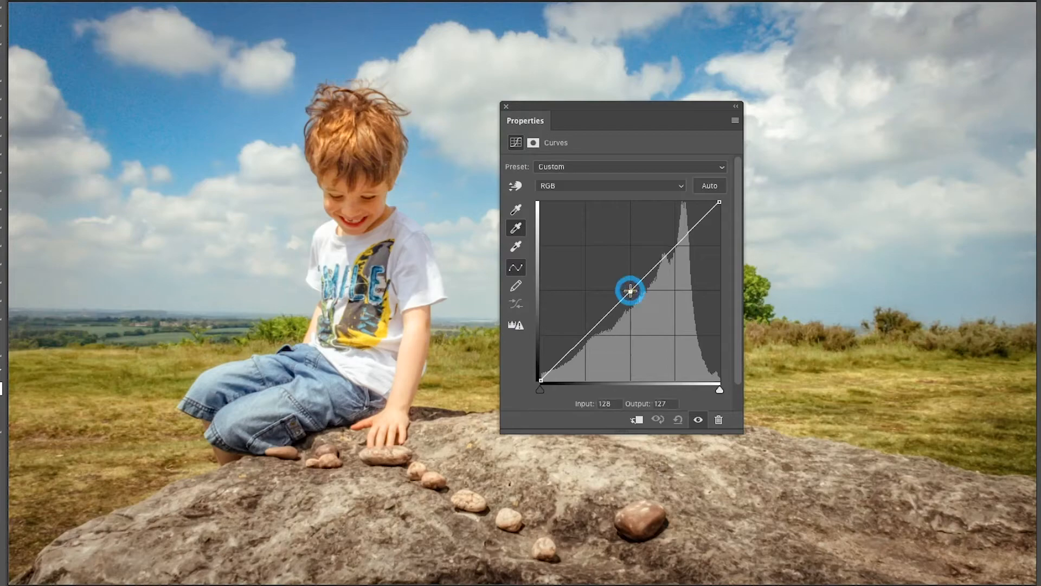
drag(630, 291, 630, 303)
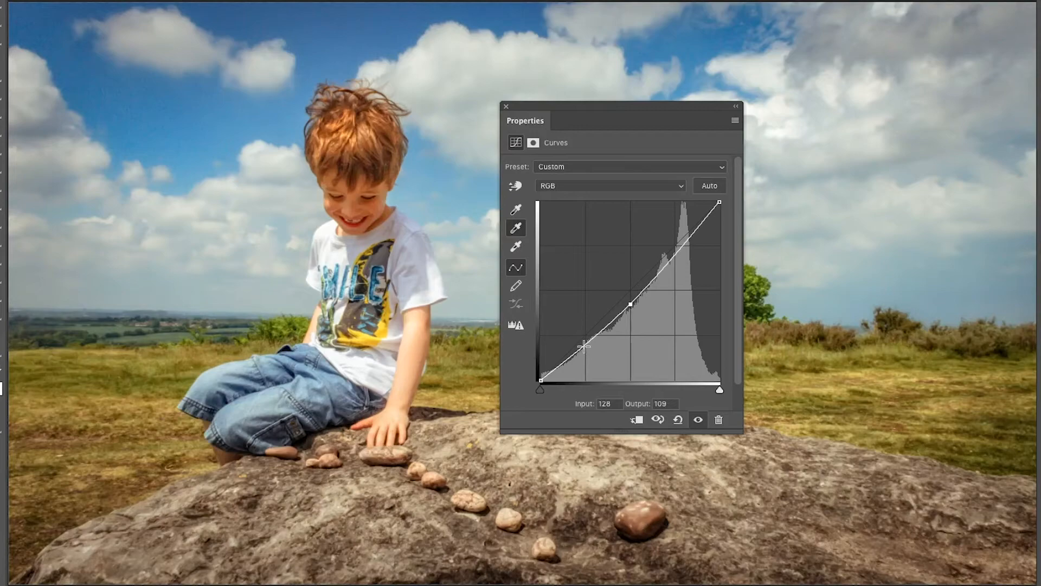
click(584, 344)
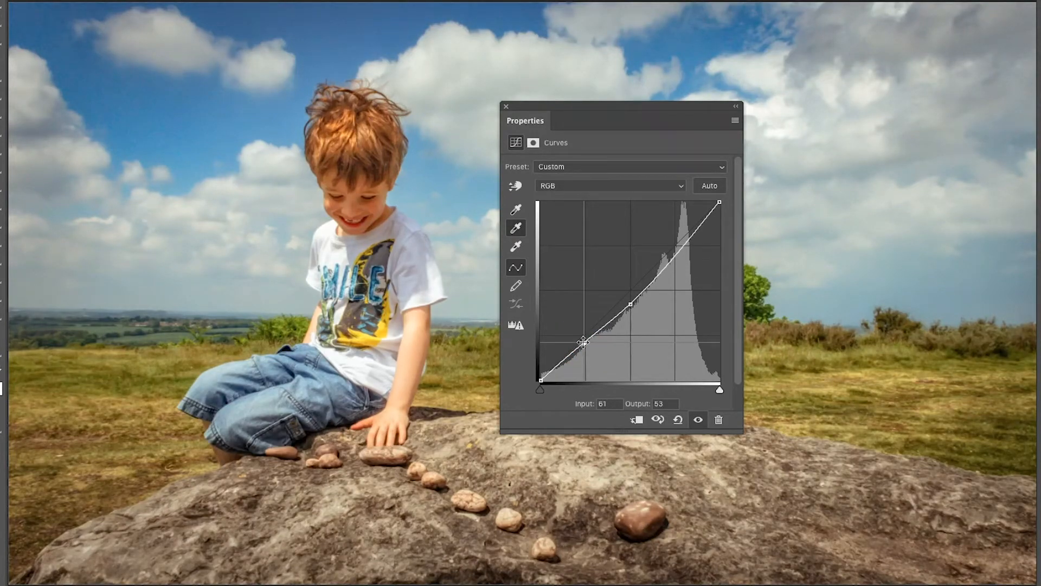
Add a highlight point to the RGB curve and adjust it to input 212, output 199
click(687, 242)
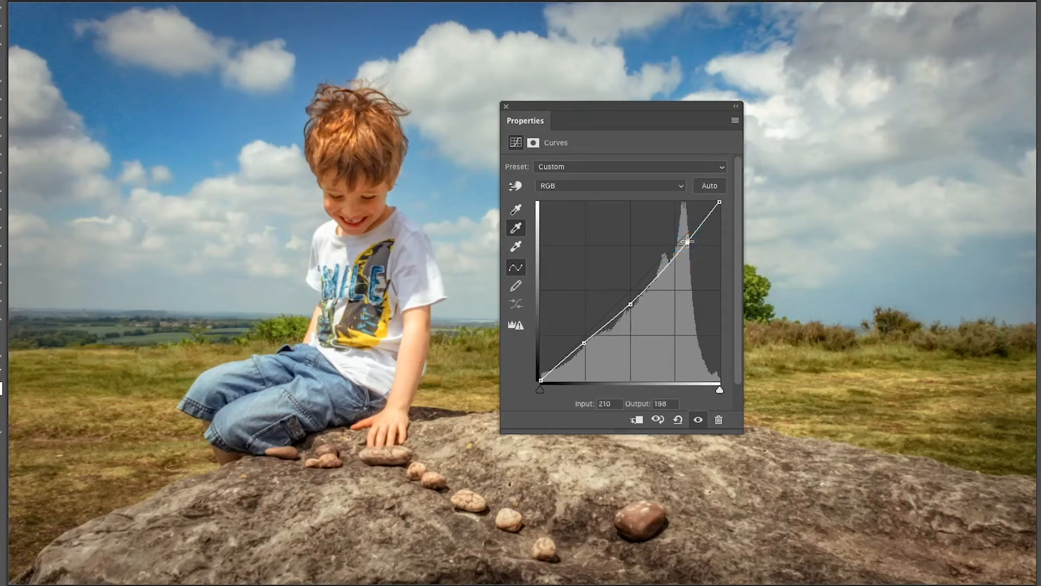
drag(687, 241, 688, 246)
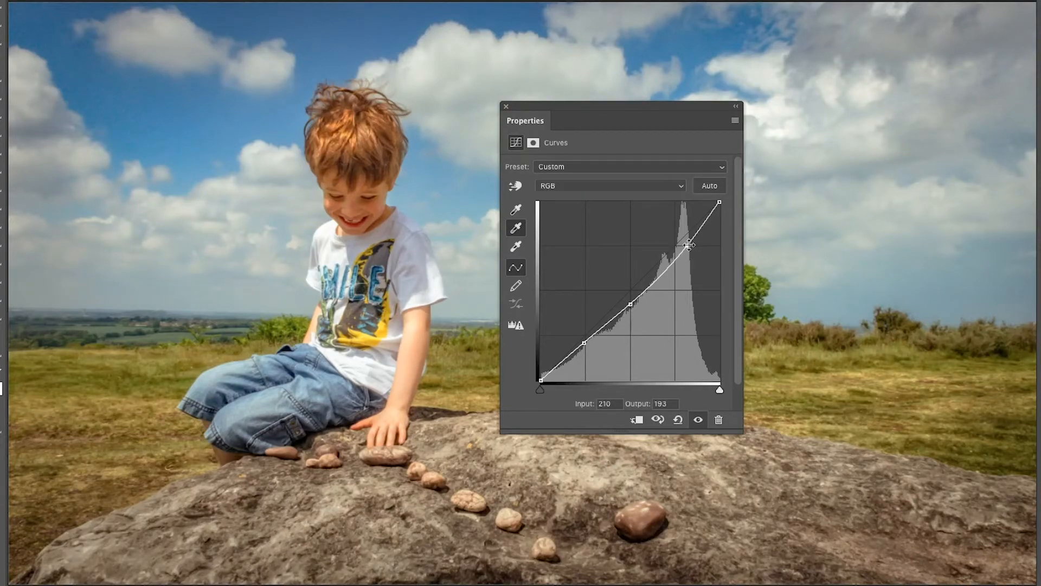
click(687, 245)
drag(688, 245, 690, 254)
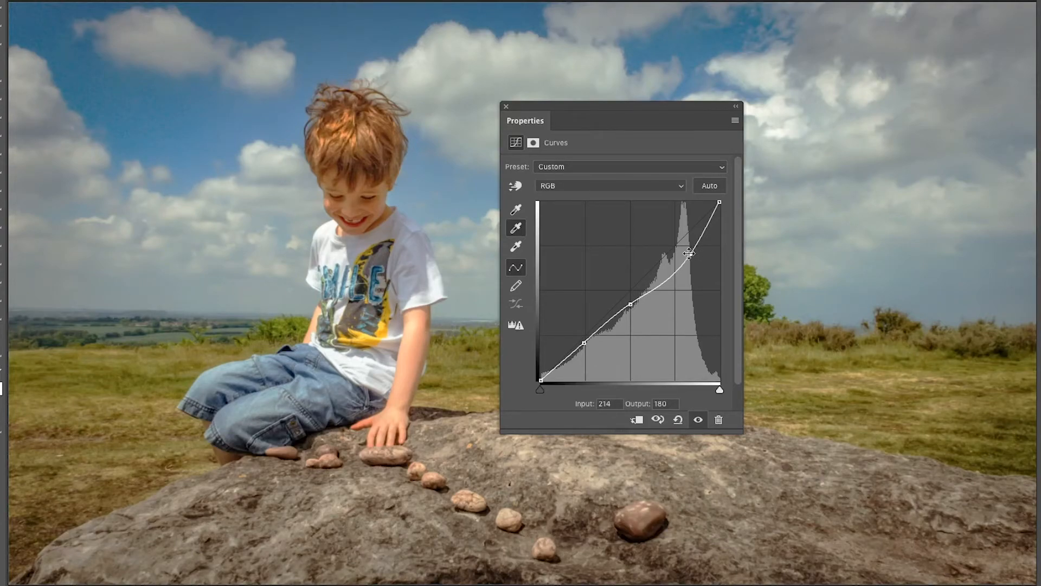
drag(692, 254, 688, 240)
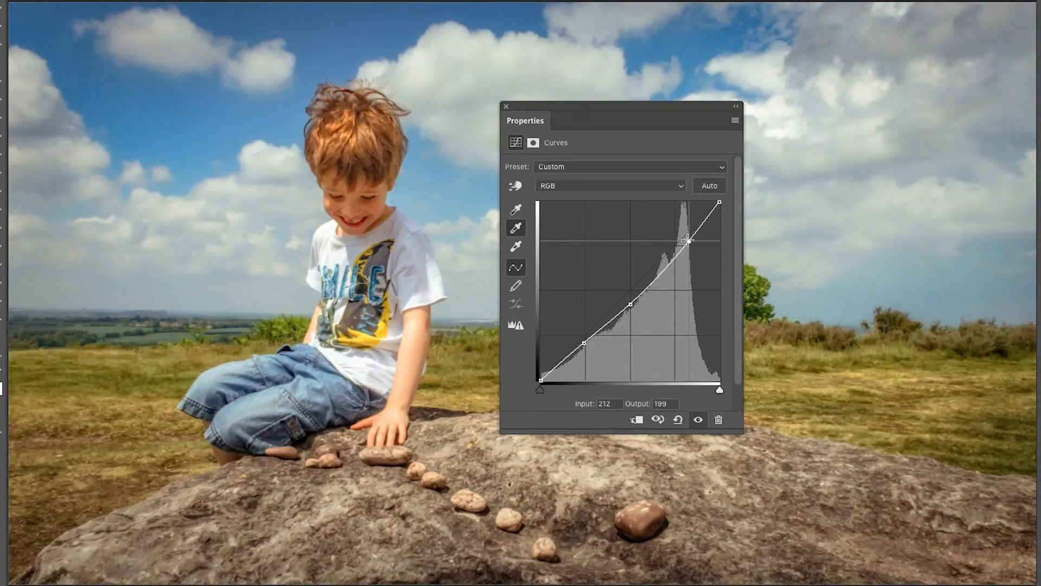
drag(688, 240, 688, 240)
Switch to the Red channel and use the on-image adjustment on the rock to add a curve point at input 111, output 107
click(638, 188)
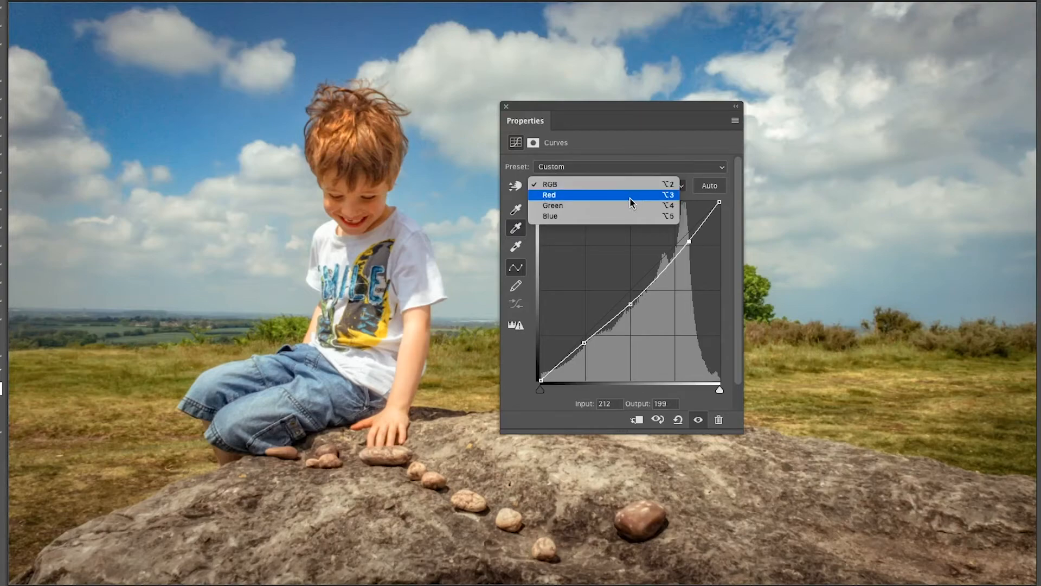
click(631, 199)
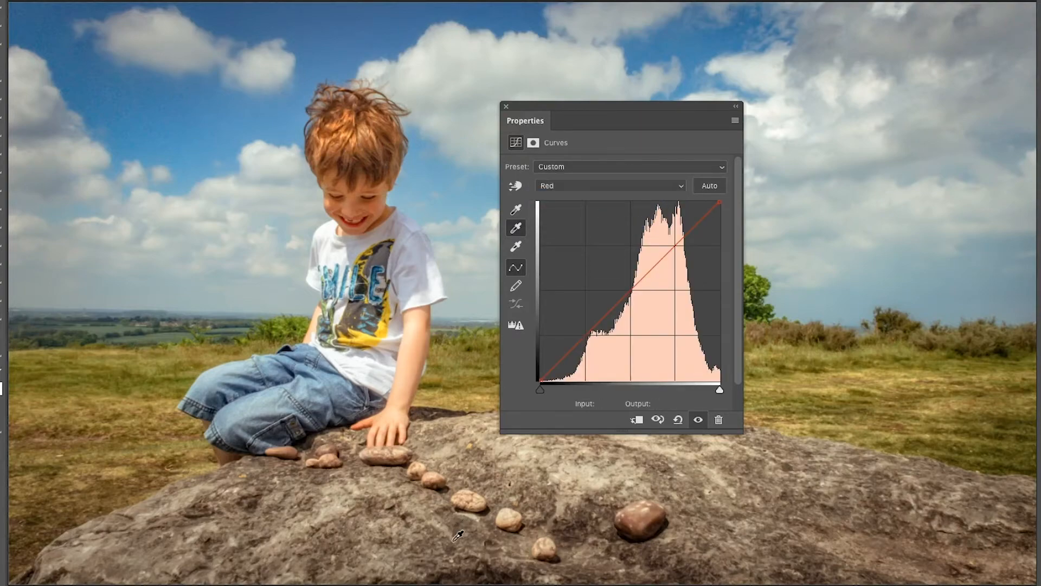
click(517, 187)
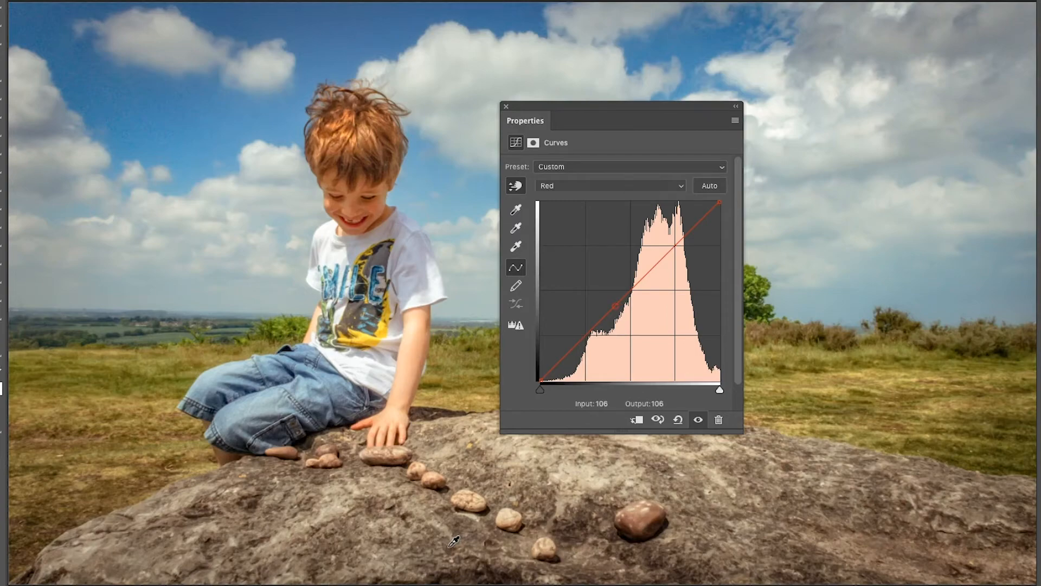
click(585, 515)
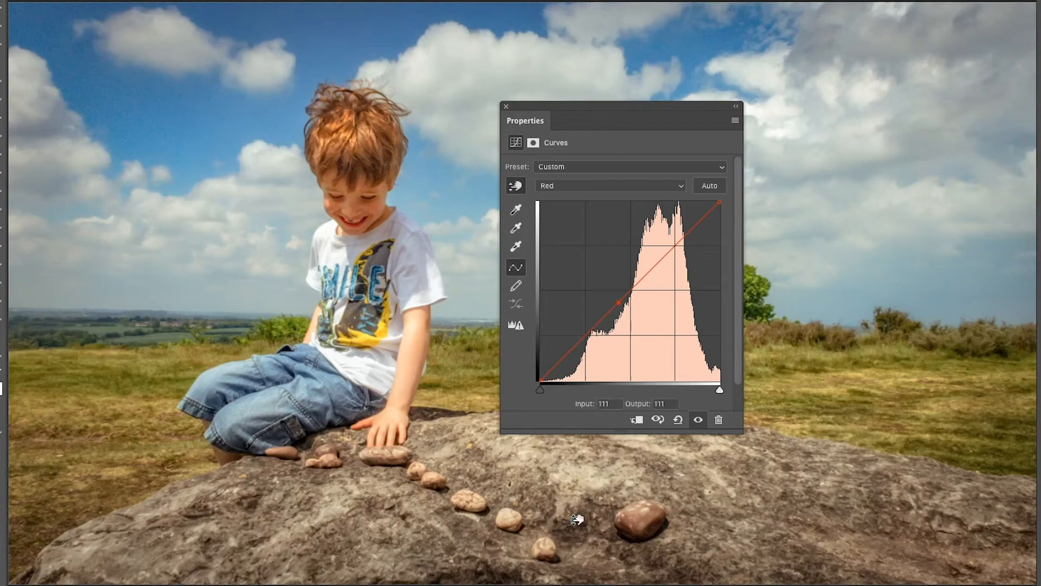
click(576, 518)
drag(578, 520, 578, 522)
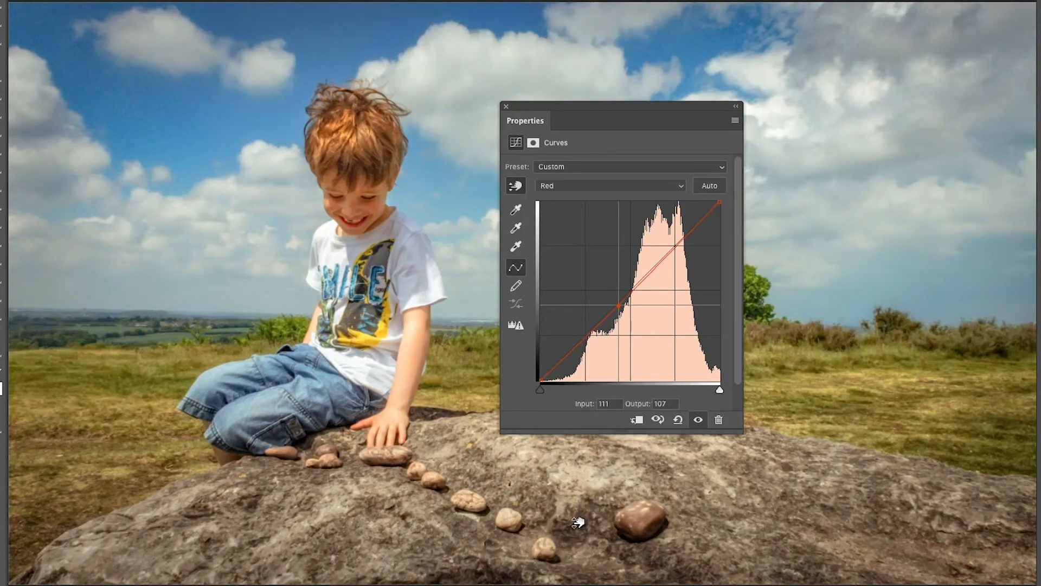
drag(578, 521, 578, 522)
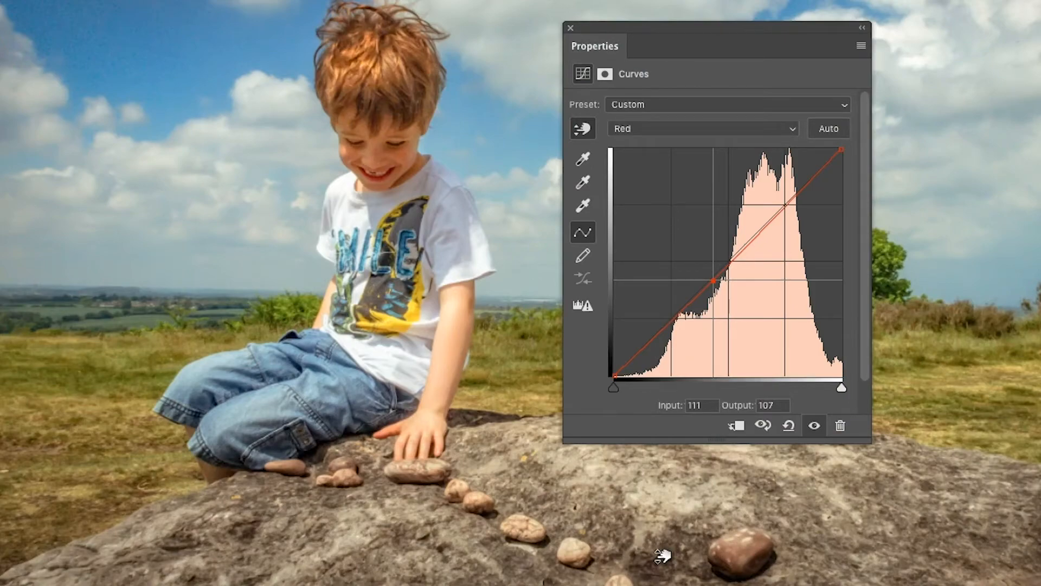
Nudge the Red curve's rock point down to output 106 and keep that point selected
key(Down)
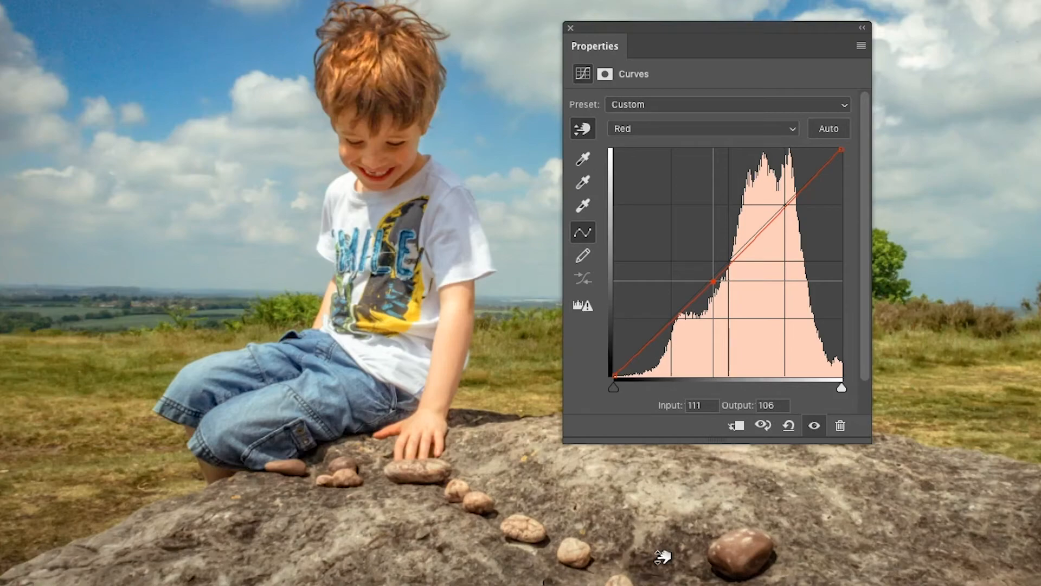
key(Down)
key(Down)
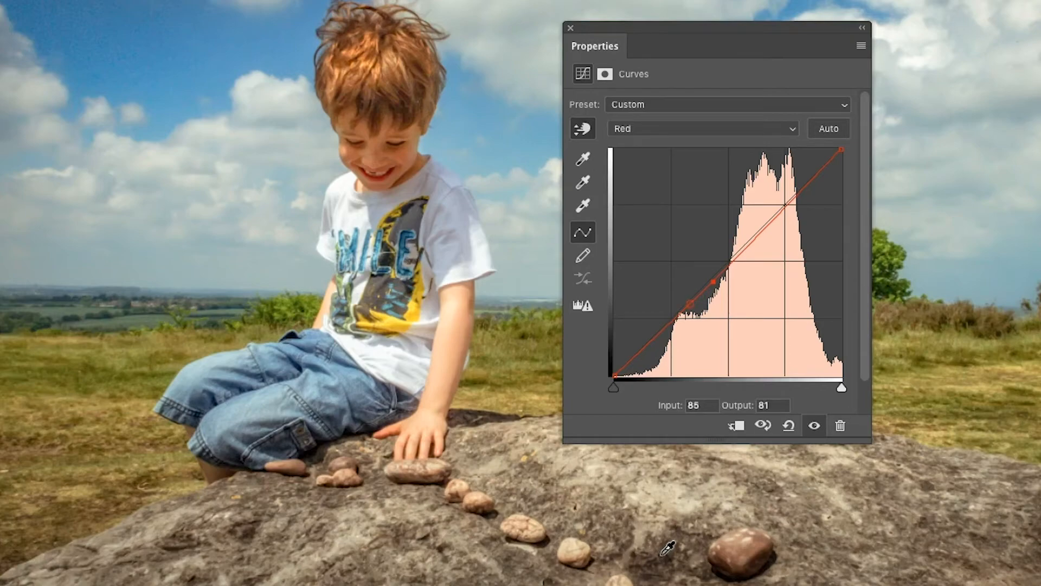
click(713, 282)
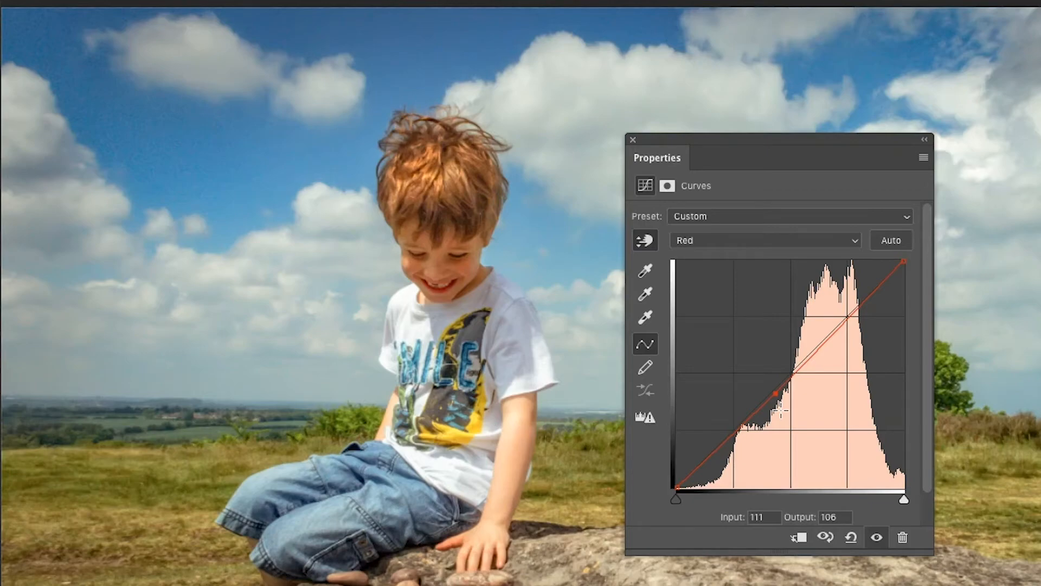
Switch to the Green channel and anchor its curve on the diagonal at the midtones, near input 129, and the shadows, near input 65
click(751, 241)
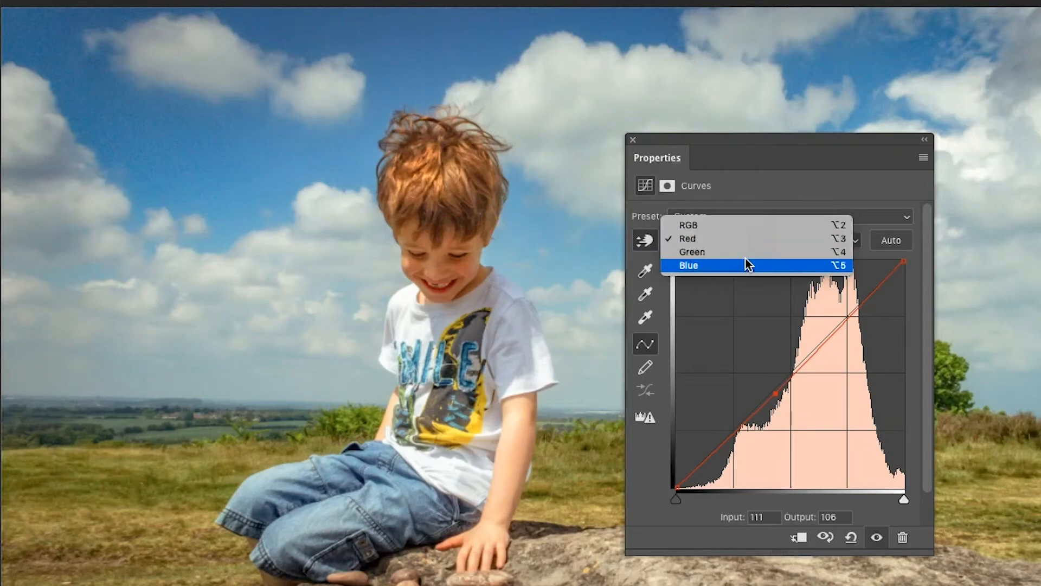
click(749, 252)
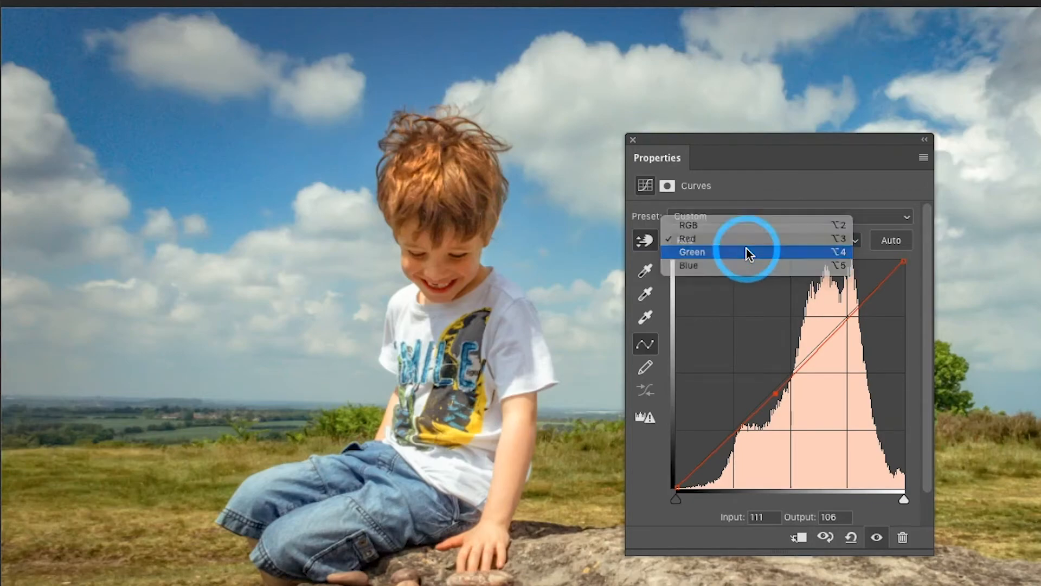
click(646, 241)
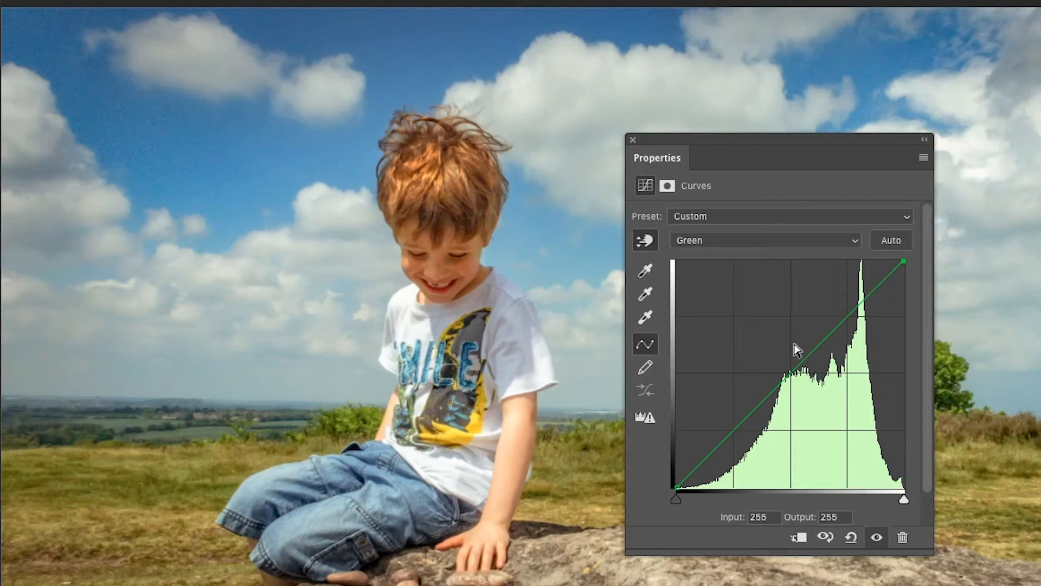
click(792, 371)
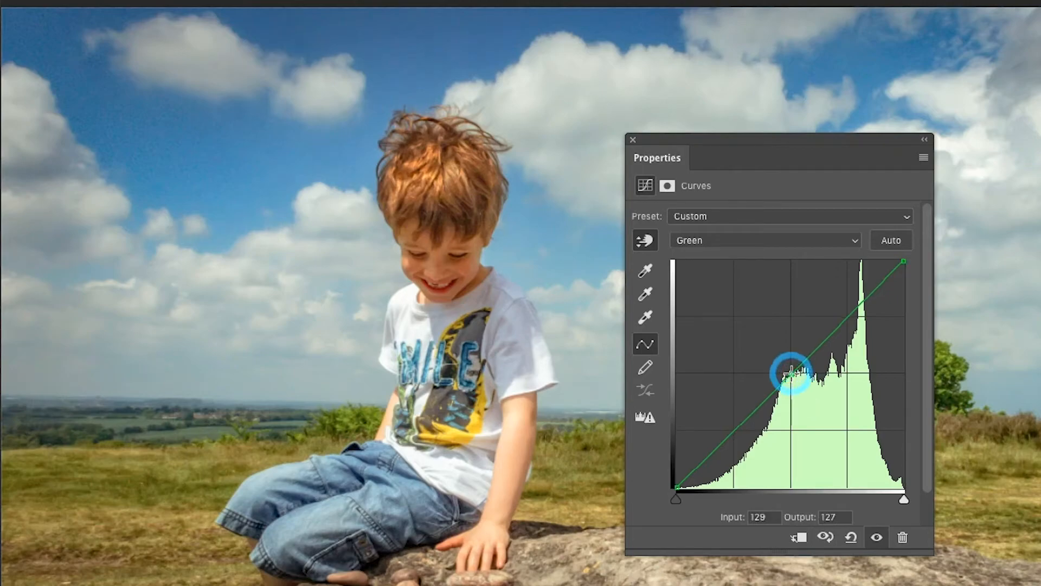
click(734, 430)
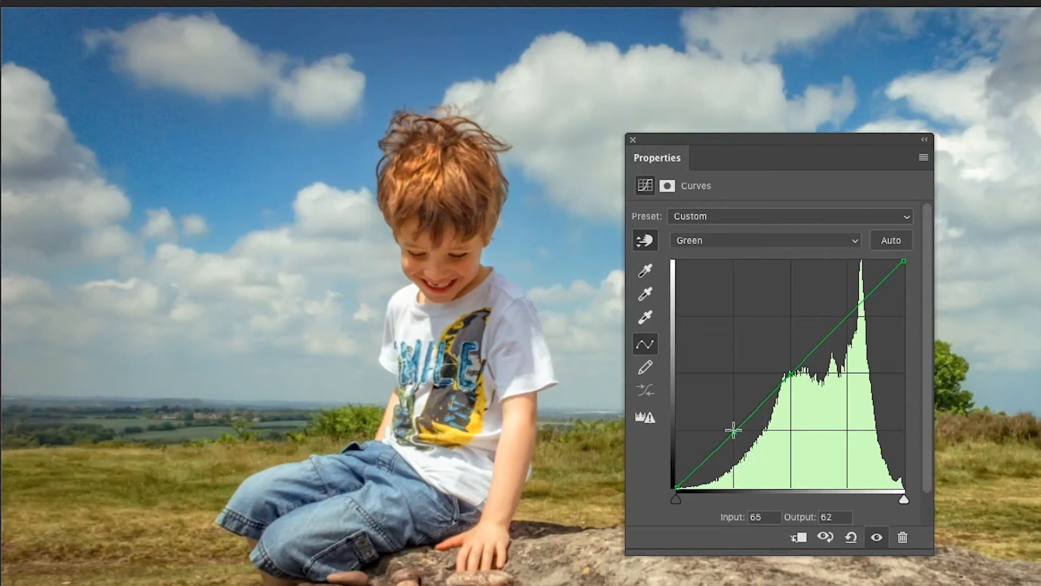
drag(733, 430, 734, 431)
Add a Green curve point from the bright cloud with the on-image adjustment and lower it to input 218, output 213
click(563, 84)
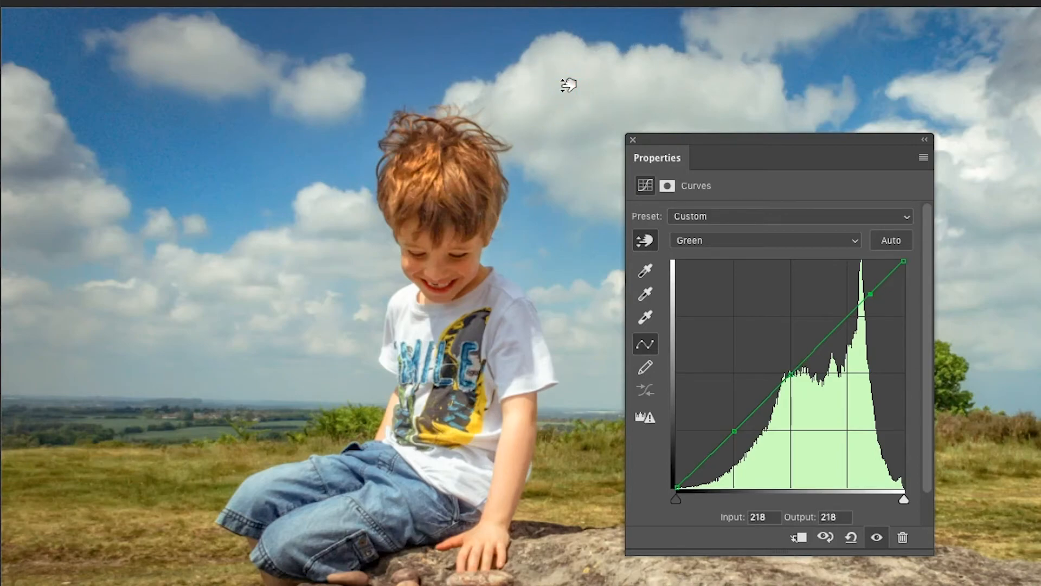
drag(568, 84, 568, 88)
drag(568, 87, 570, 88)
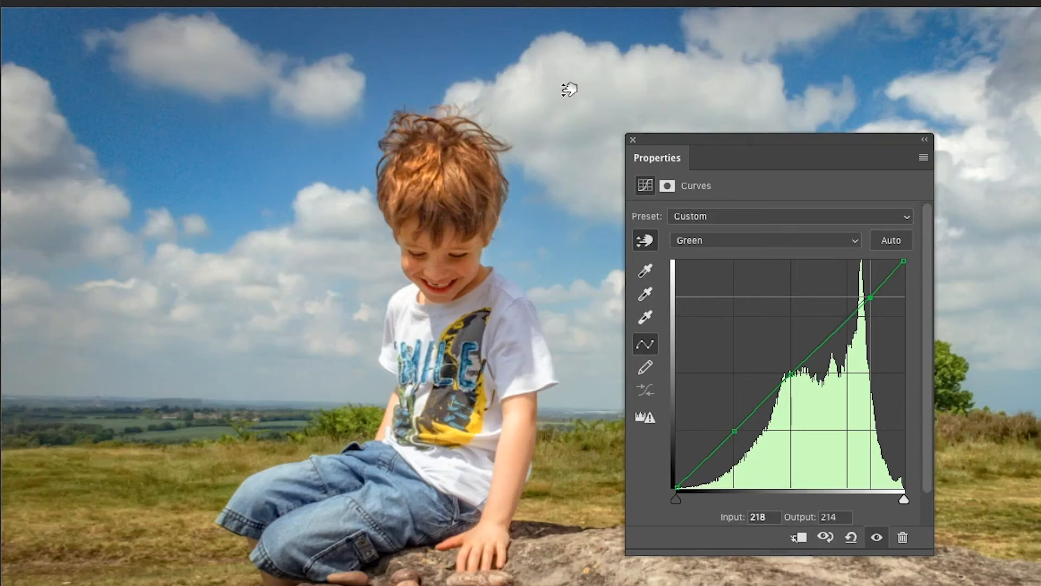
drag(569, 89, 570, 89)
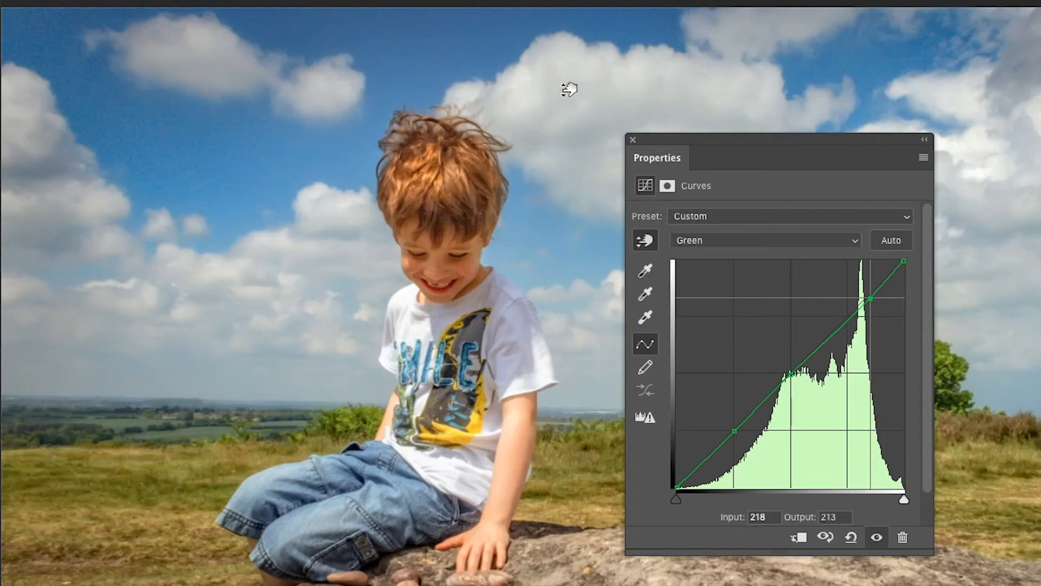
Exaggerate the Green curve's highlight point down to input 218, output 194, and move it back up closer to the diagonal
drag(570, 89, 566, 107)
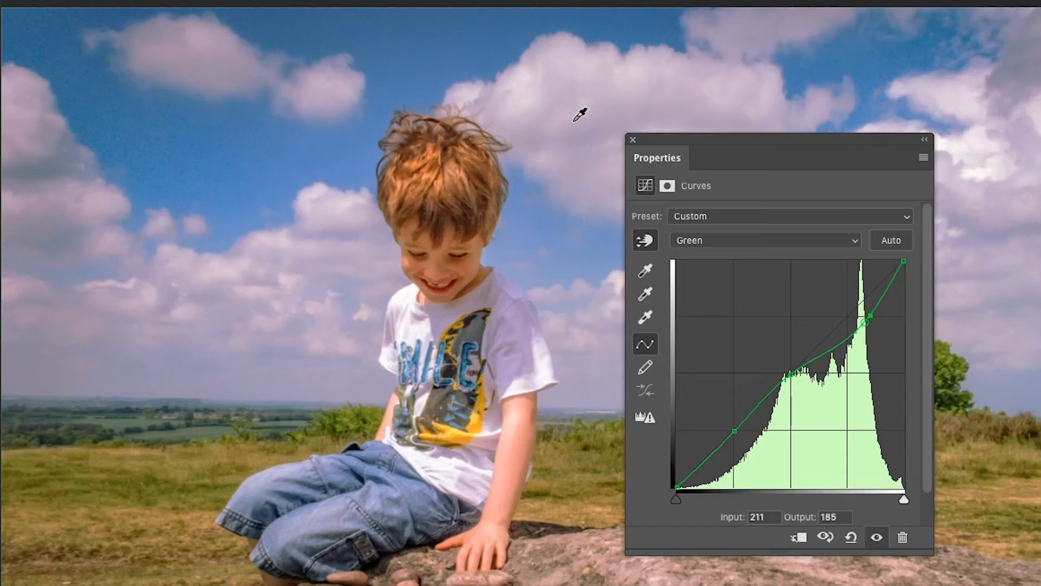
click(753, 236)
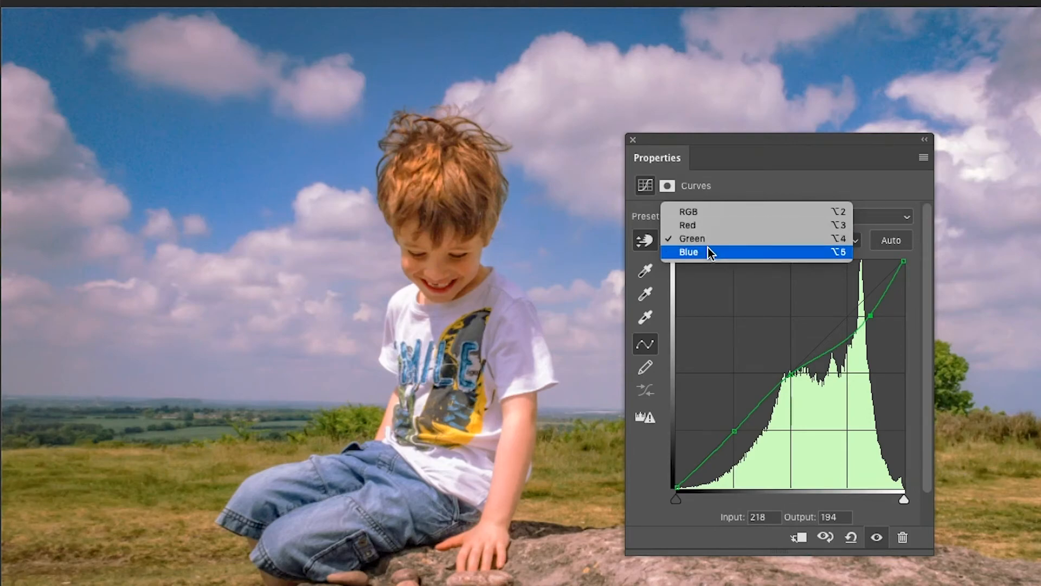
click(763, 182)
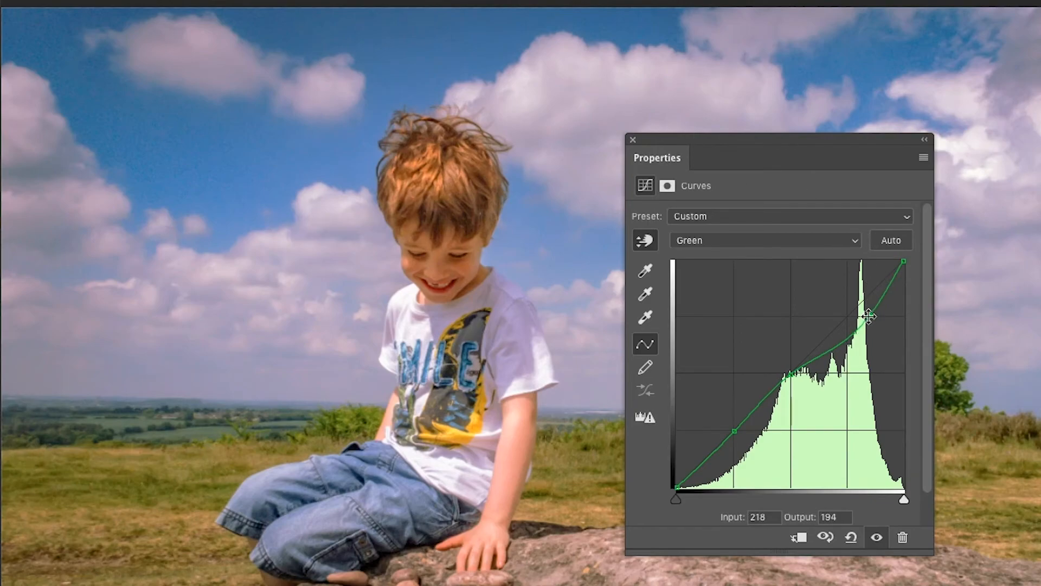
drag(869, 315, 865, 305)
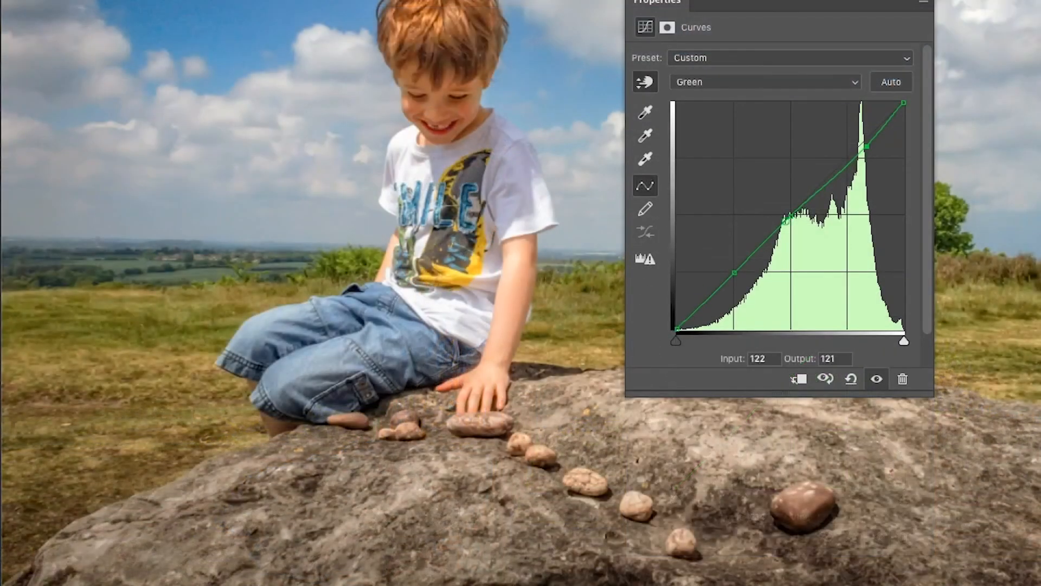